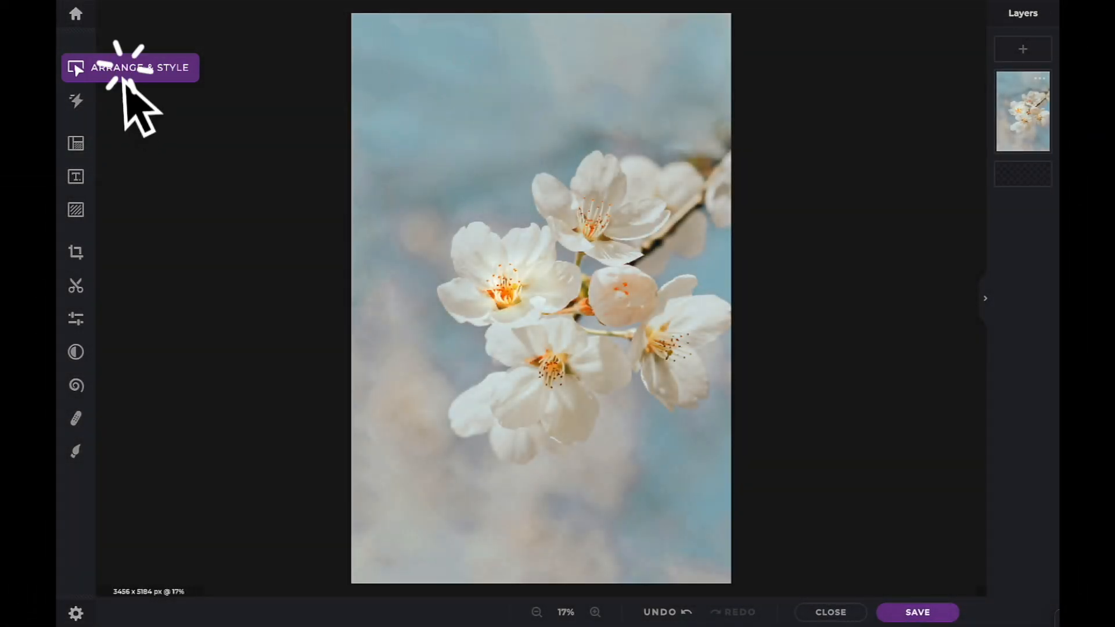
Step: Select the Background layer of the cherry blossom photo and bring up its Adjust tools
click(122, 66)
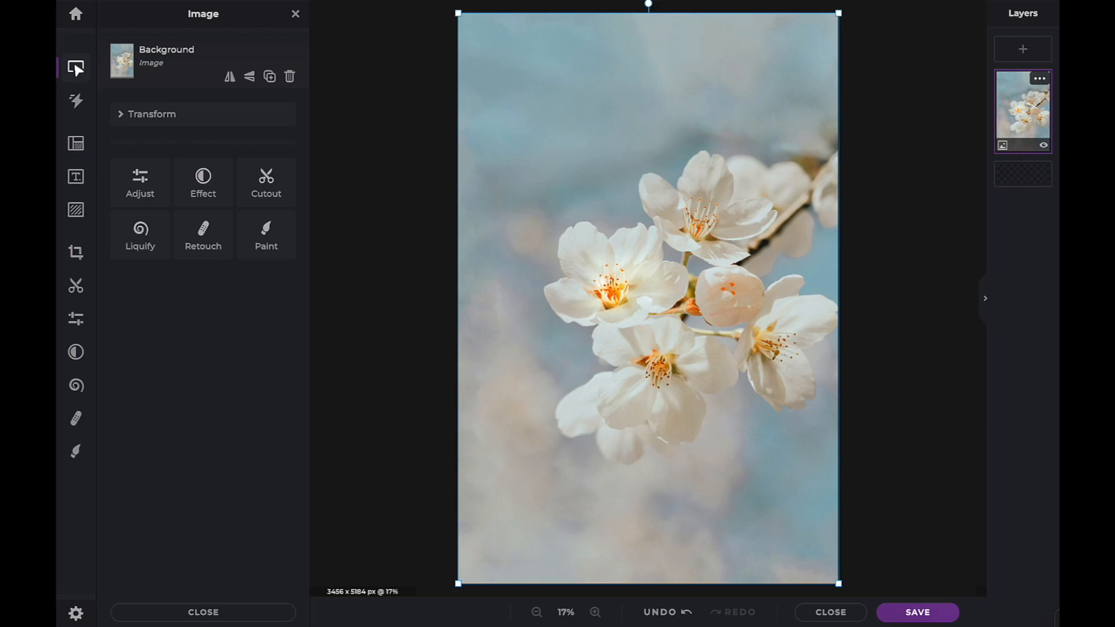
click(140, 183)
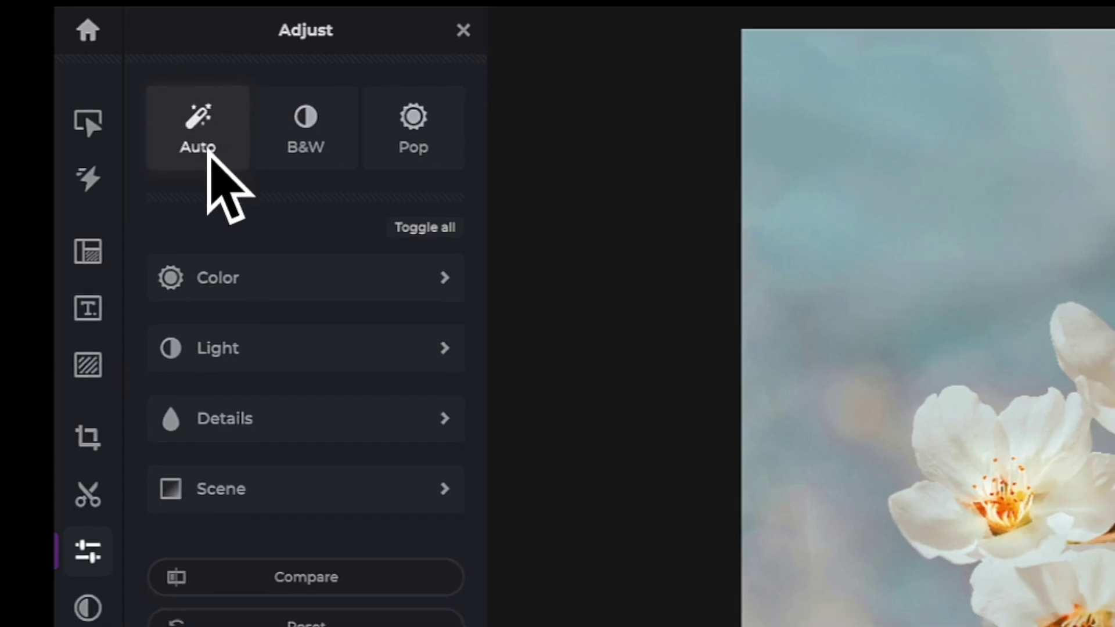
Step: Apply Auto adjustment and check the Color section showing Vibrance at 27
click(208, 157)
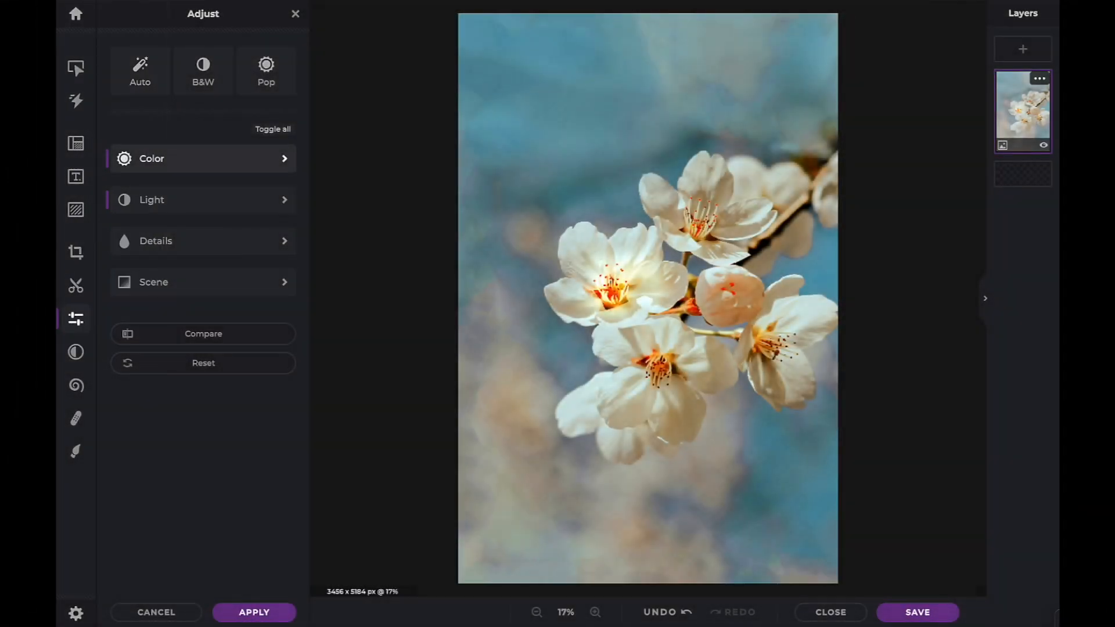
click(152, 159)
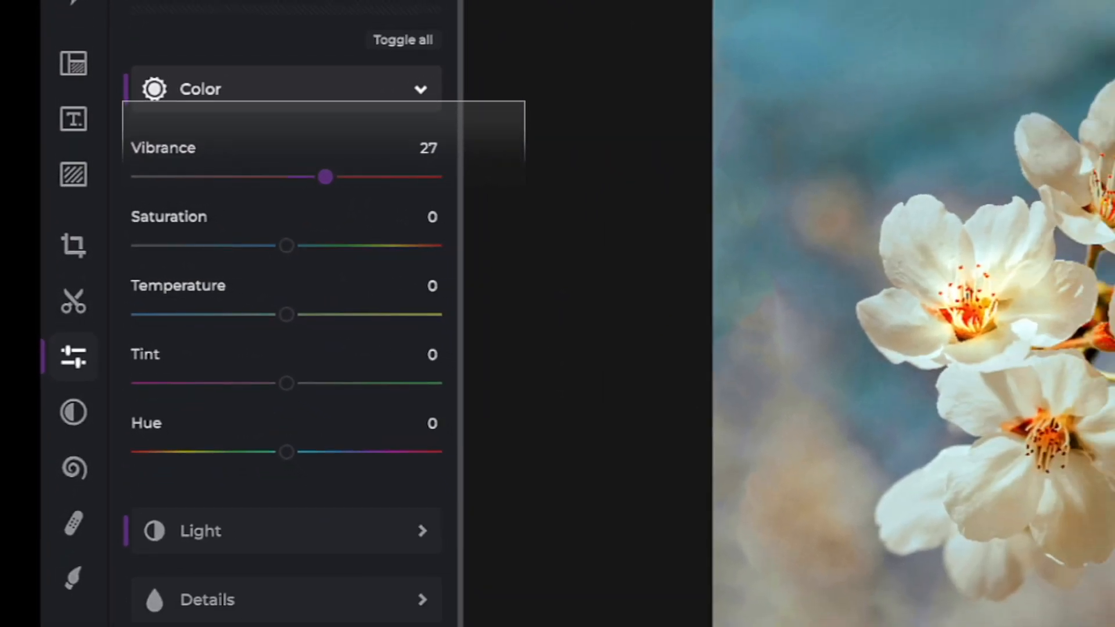
click(200, 89)
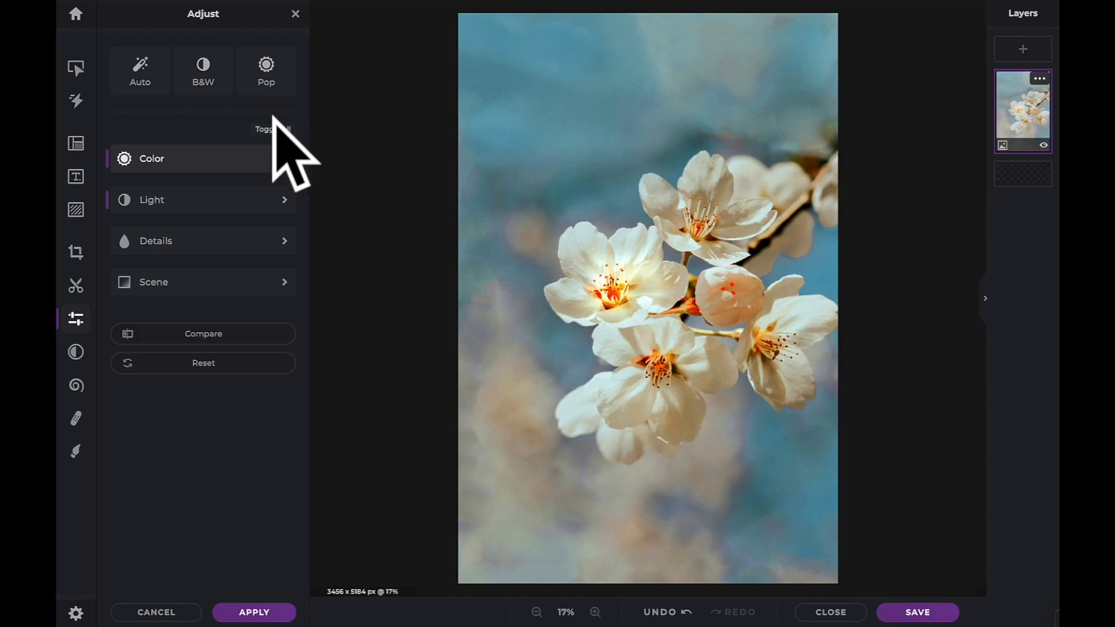
click(203, 333)
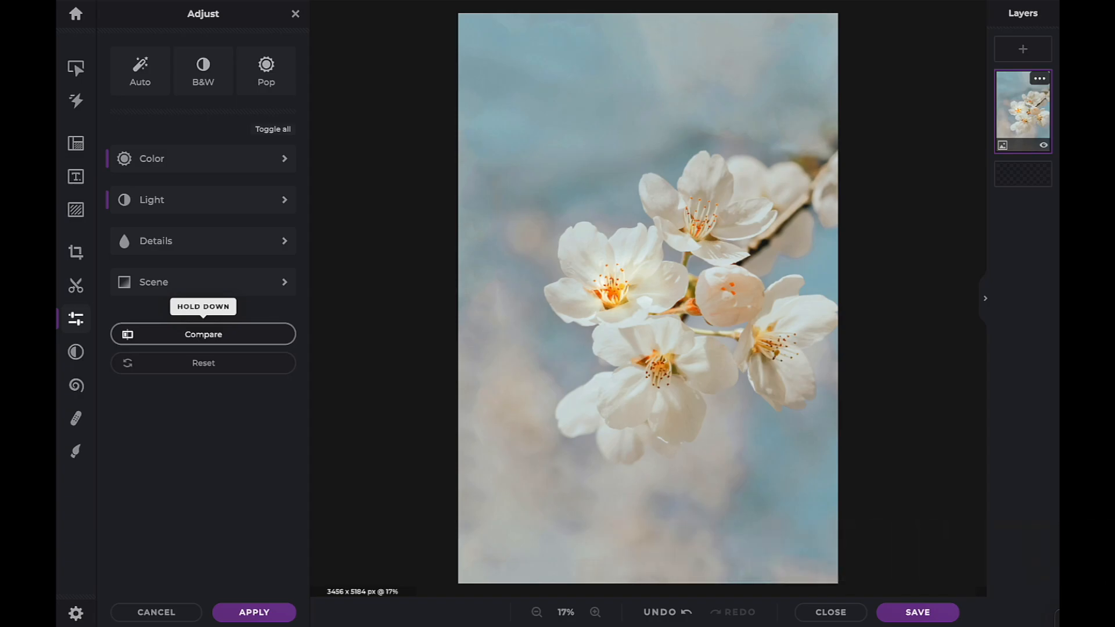
click(203, 333)
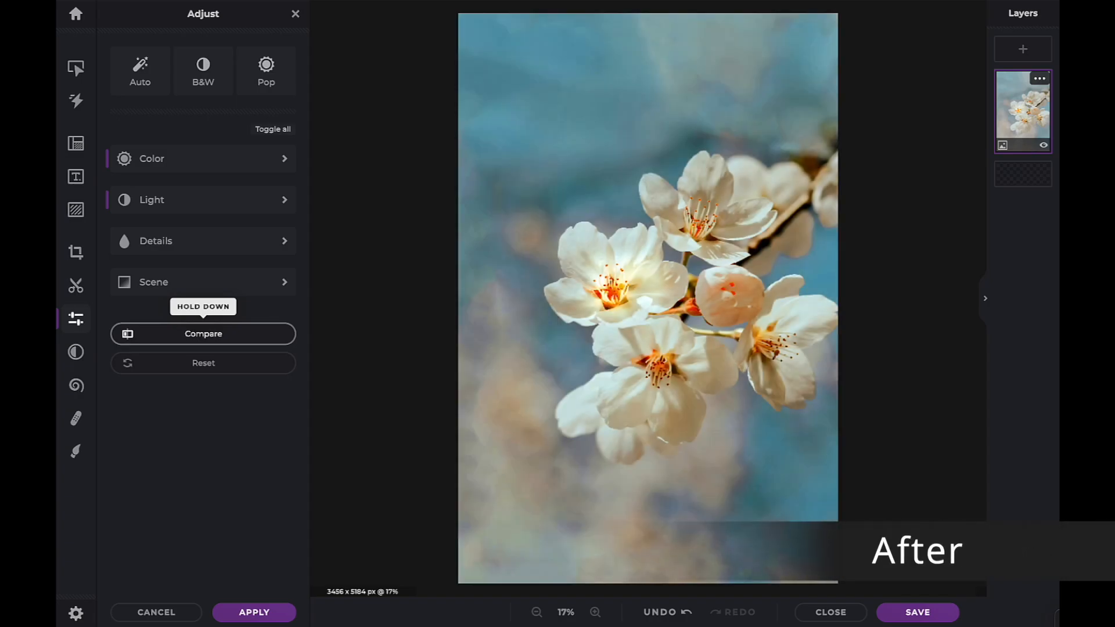